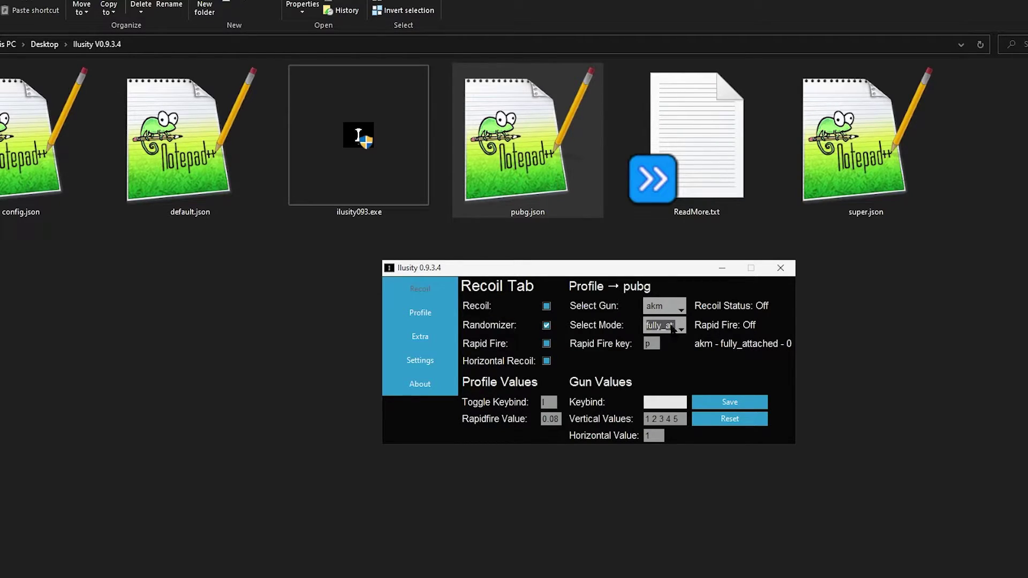
Reselect akm to reset it to basic mode (6 6 7 7 8 8) and move Ilusity up over the desktop
click(680, 309)
click(669, 318)
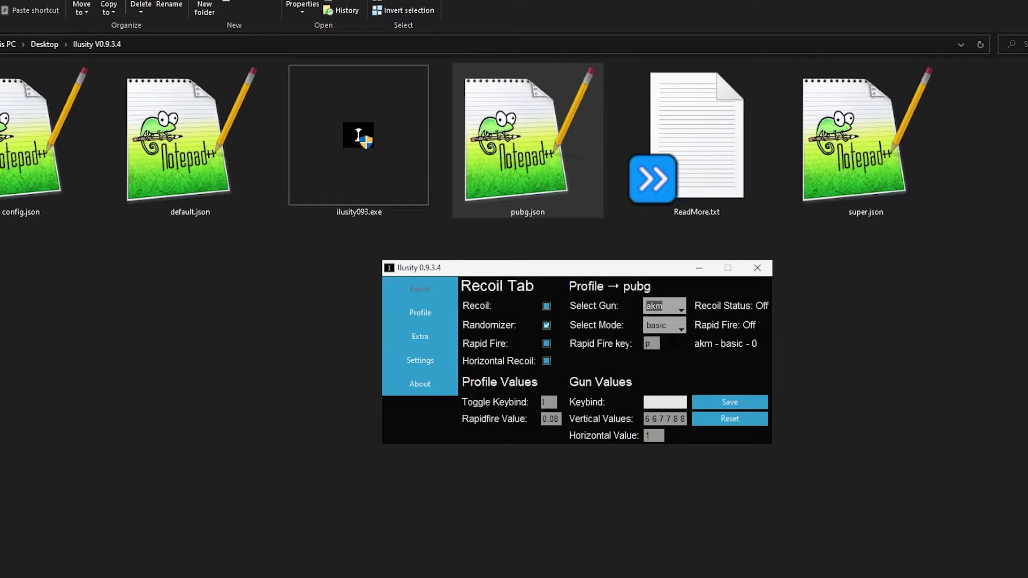
drag(597, 275, 572, 253)
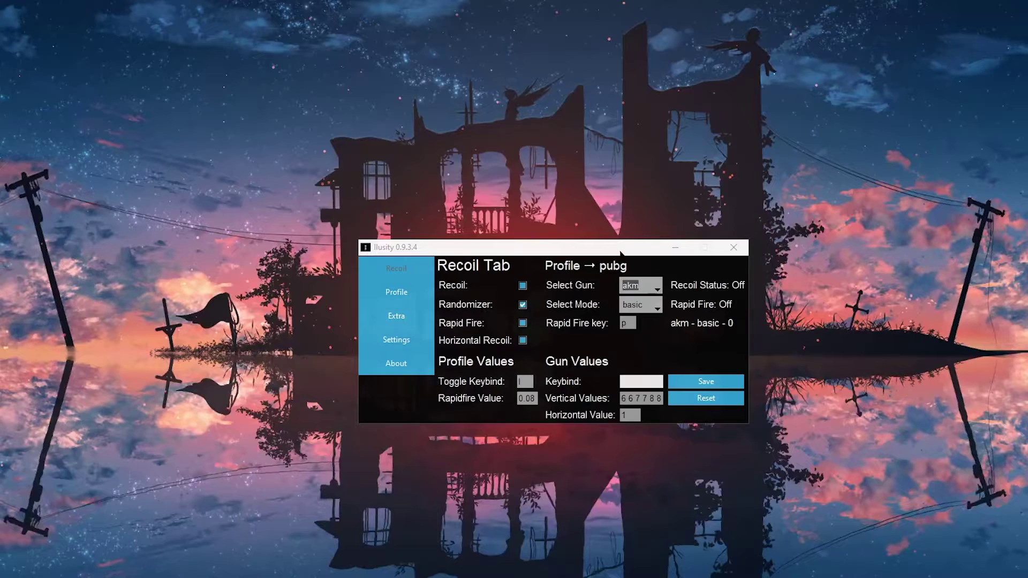
drag(619, 254, 572, 162)
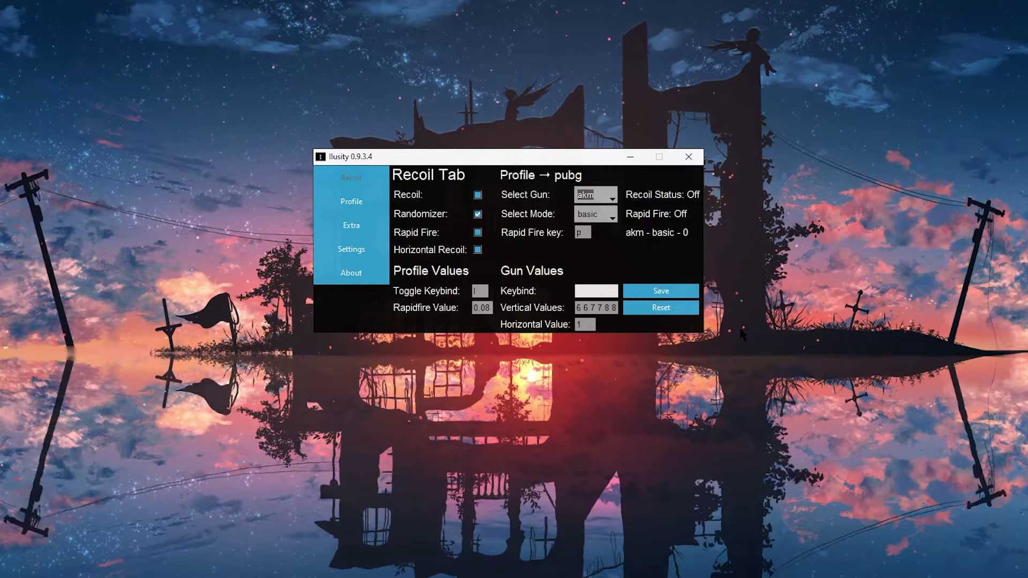
Select the 6 6 7 7 8 8 vertical values and fire the first recoil test shots
click(597, 307)
drag(597, 307, 654, 306)
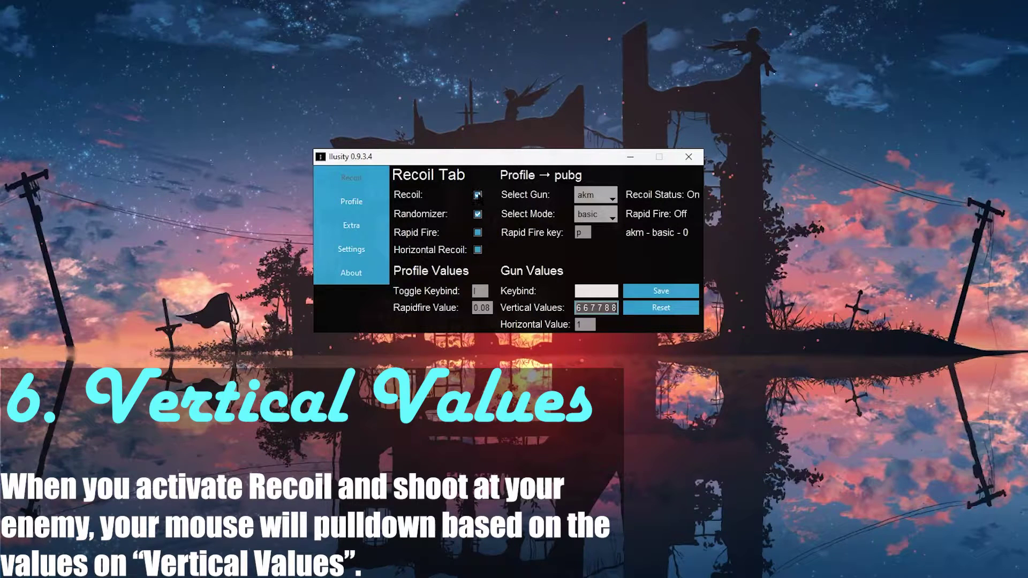
click(722, 151)
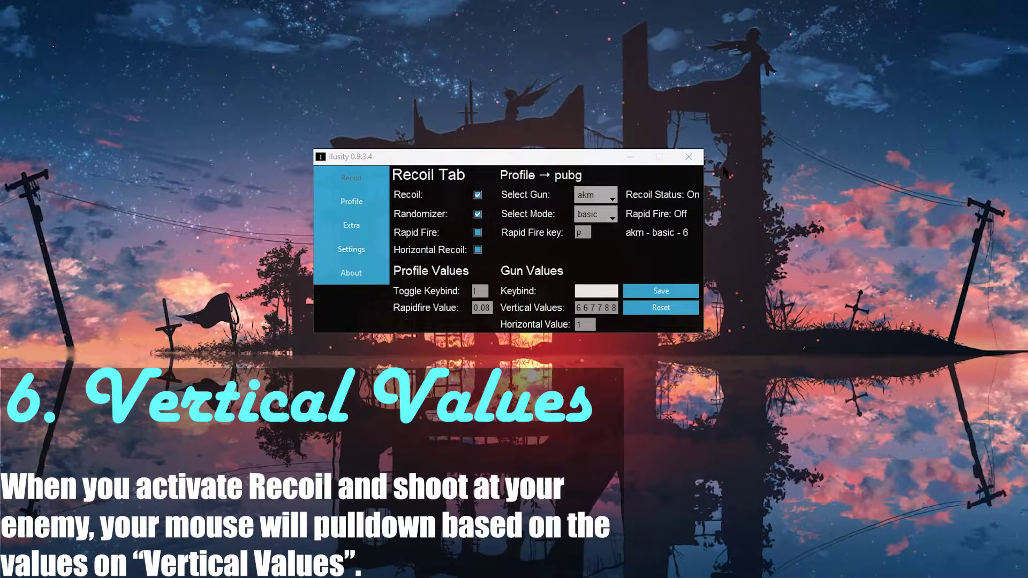
right_click(721, 347)
right_click(742, 136)
click(749, 172)
Keep firing and aiming test shots as the status steps to akm - basic - 6
right_click(741, 530)
click(805, 179)
right_click(741, 550)
click(764, 152)
right_click(741, 488)
click(740, 162)
right_click(744, 538)
click(752, 272)
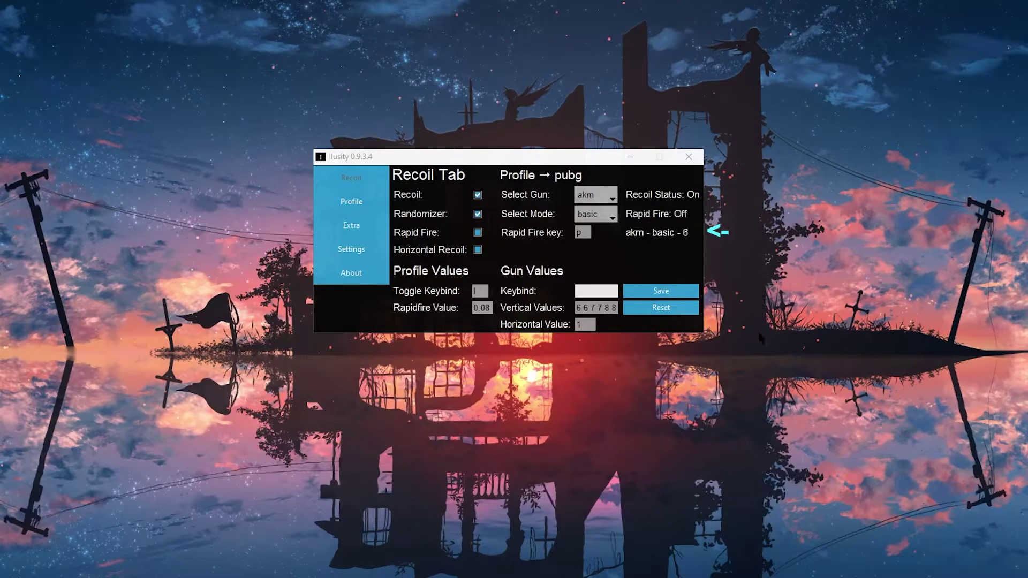
Replace the akm's vertical values with 1 1 2 2 3
right_click(760, 530)
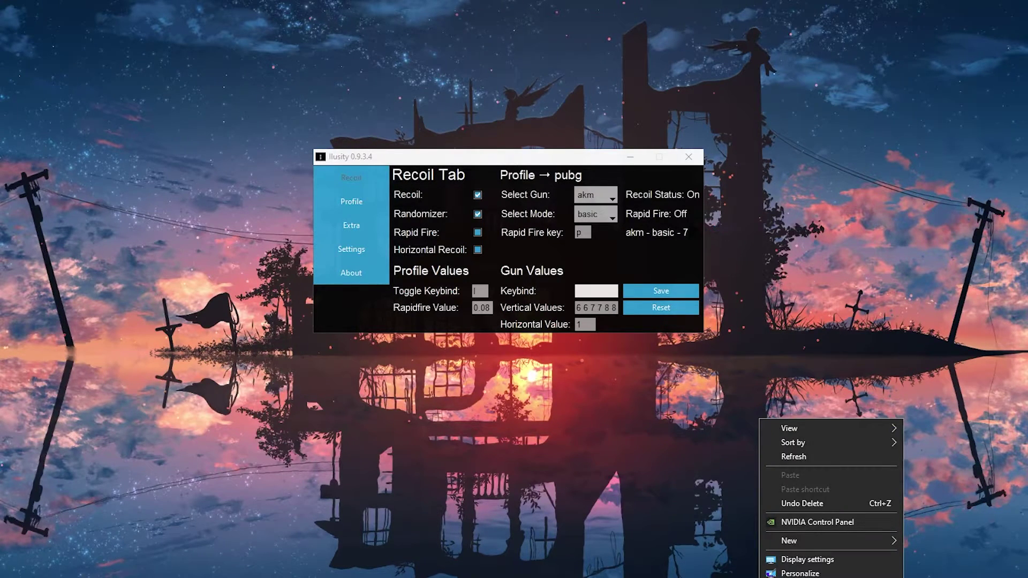
click(579, 307)
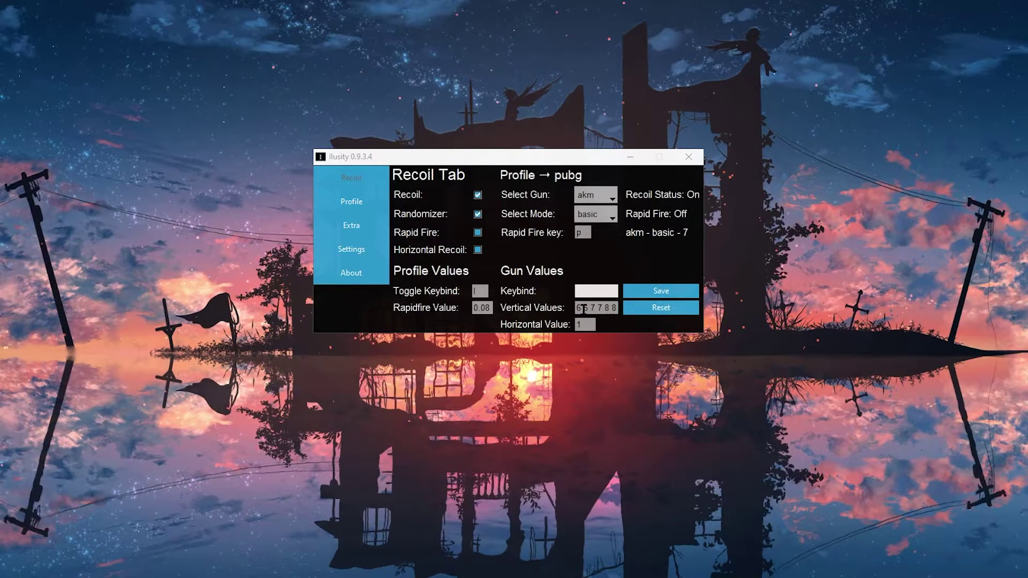
click(576, 307)
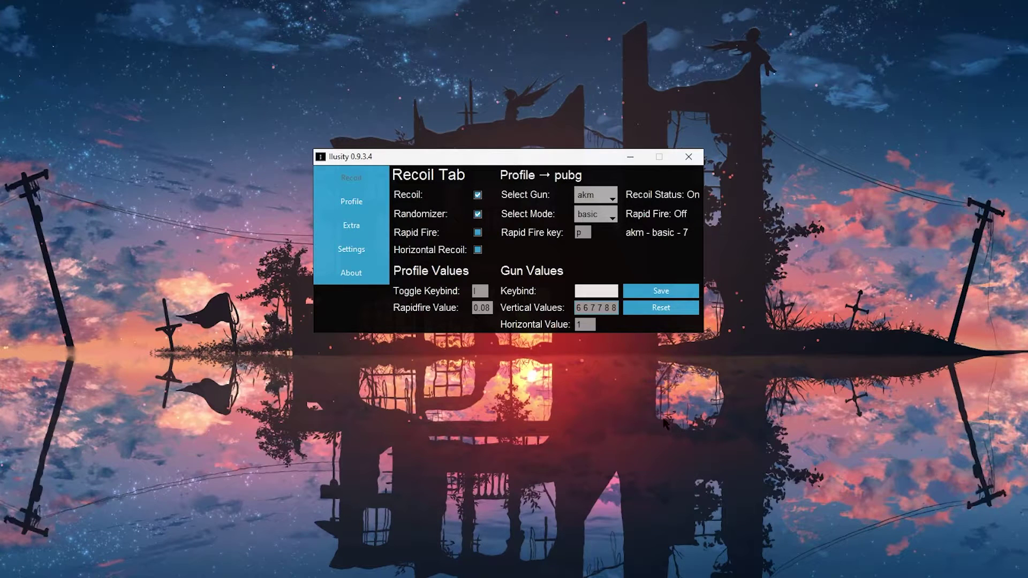
click(614, 308)
text(11223)
Spray down the desktop three times to test the 1 1 2 2 3 pull
drag(763, 20, 766, 571)
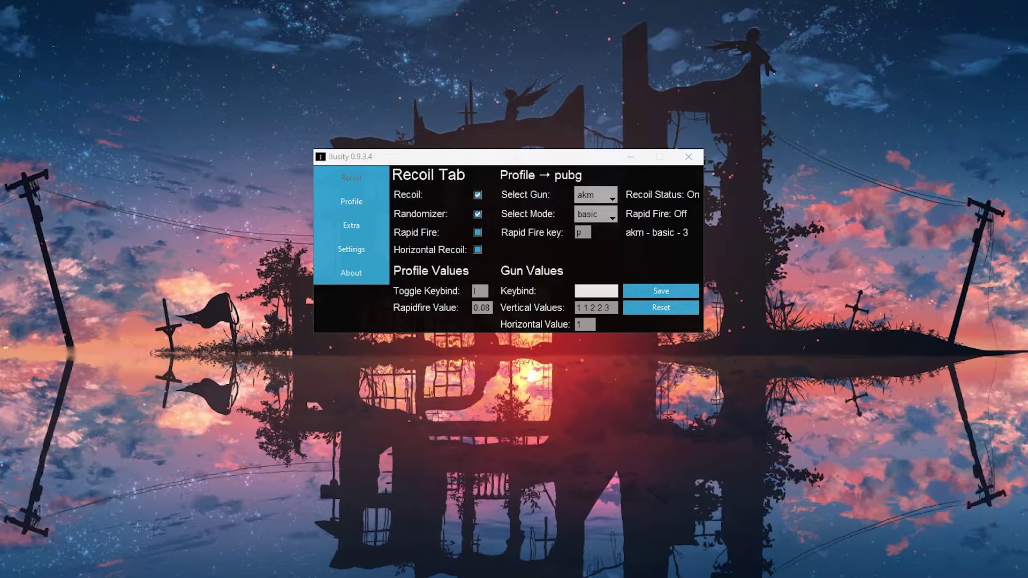
drag(775, 2, 775, 95)
drag(774, 144, 775, 349)
Reset the akm's vertical values to default and spray-test the reset pull
right_click(774, 349)
click(616, 308)
click(673, 306)
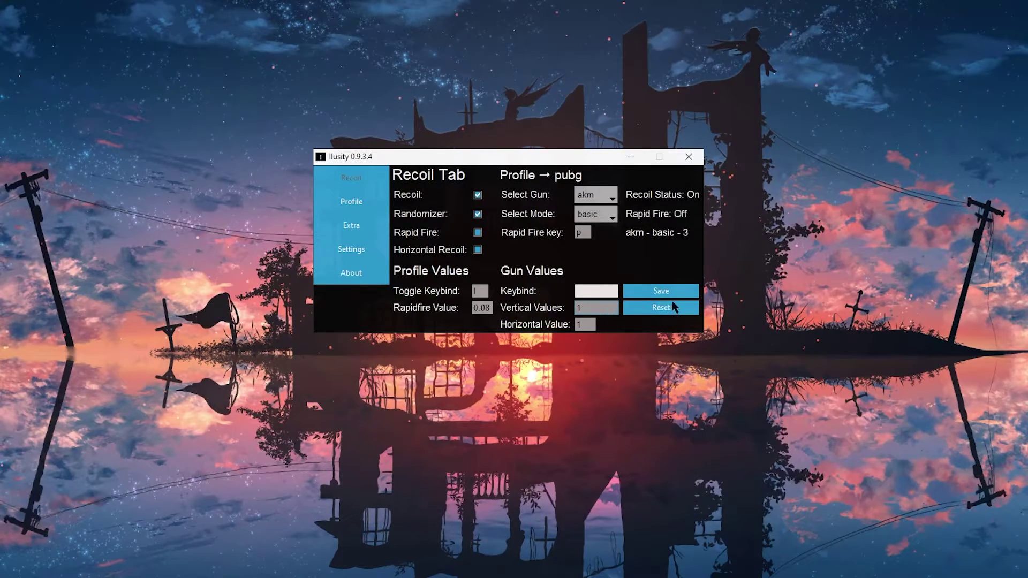
click(726, 131)
drag(725, 129, 723, 270)
right_click(722, 271)
click(597, 307)
drag(763, 122, 756, 215)
right_click(749, 248)
Try single vertical values of 3 and then 4, saving and spray-testing each
click(604, 307)
key(BackSpace)
text(3)
click(660, 291)
drag(766, 143, 764, 254)
right_click(764, 254)
click(597, 307)
key(BackSpace)
text(4)
click(660, 291)
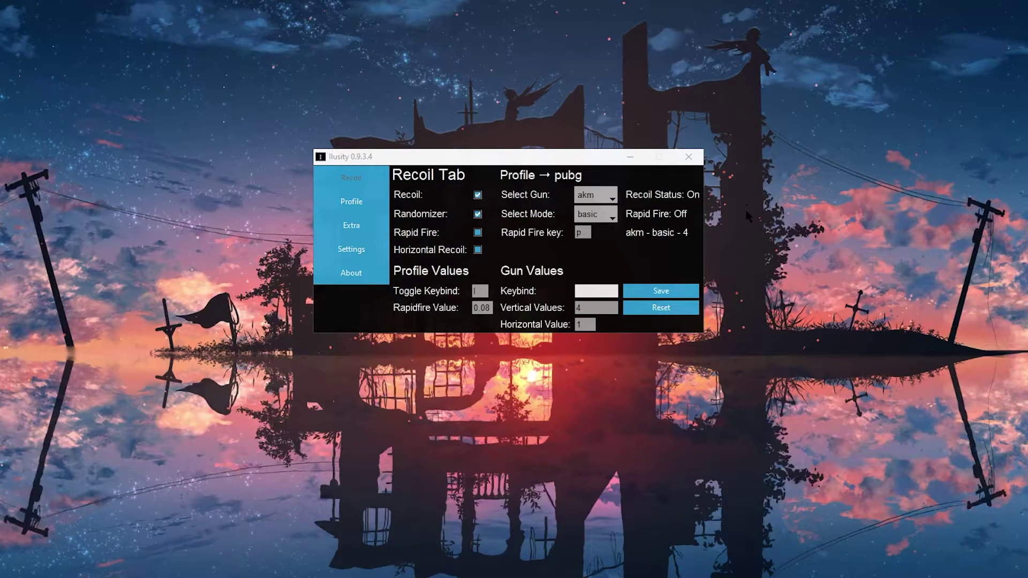
Enter a vertical value of 16 and save it
right_click(746, 307)
click(578, 308)
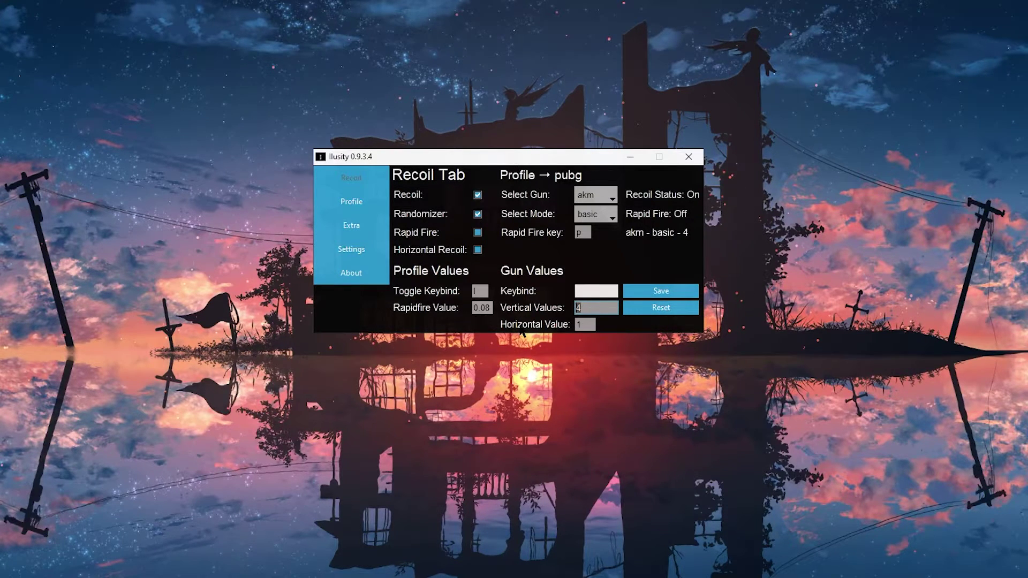
key(BackSpace)
text(16)
drag(749, 131, 744, 187)
right_click(744, 199)
click(666, 289)
Spray and fire repeated test shots to feel the heavier pull at 16
click(667, 291)
right_click(754, 329)
drag(749, 33, 761, 544)
right_click(761, 544)
drag(783, 48, 783, 376)
right_click(780, 298)
right_click(796, 262)
click(736, 209)
right_click(732, 437)
click(772, 210)
right_click(772, 287)
click(765, 135)
right_click(764, 161)
Change the vertical value from 16 back to 4 and fire a test shot
double_click(603, 306)
text(4)
click(754, 166)
right_click(756, 412)
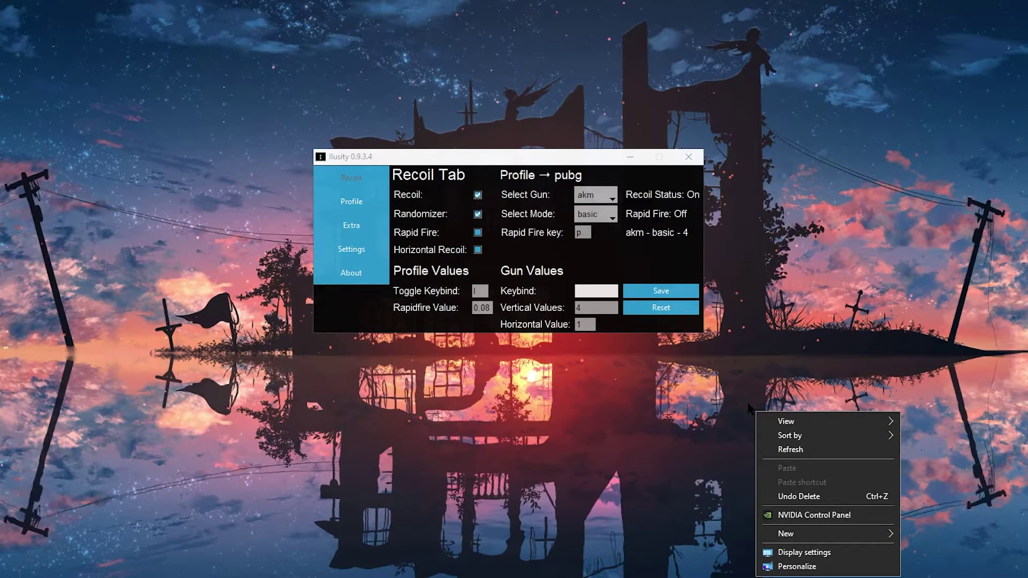
Append 5 6 6 7 after the 4 and save, giving vertical values 4 5 6 6 7
click(591, 308)
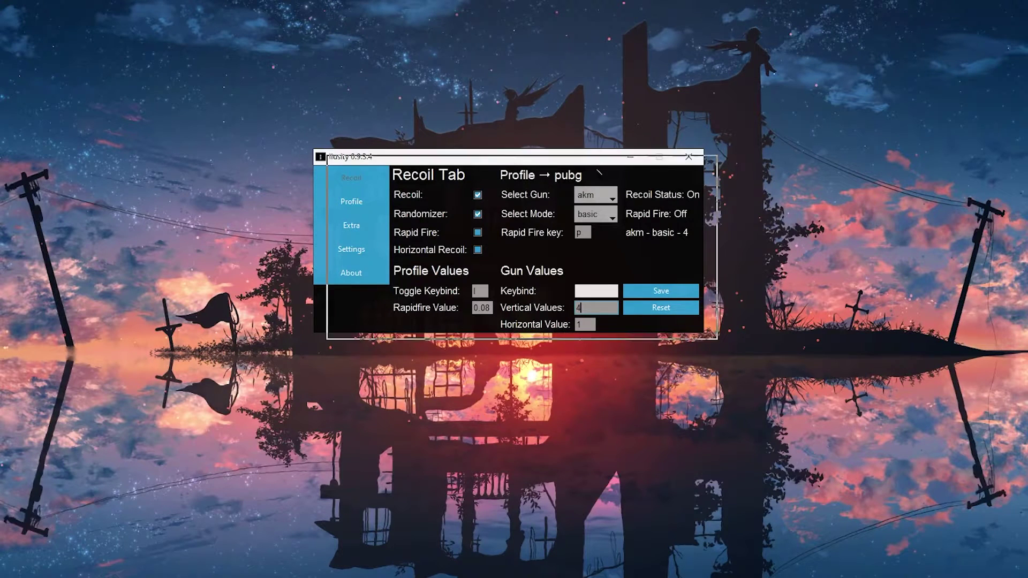
drag(594, 162, 603, 183)
right_click(756, 268)
click(609, 331)
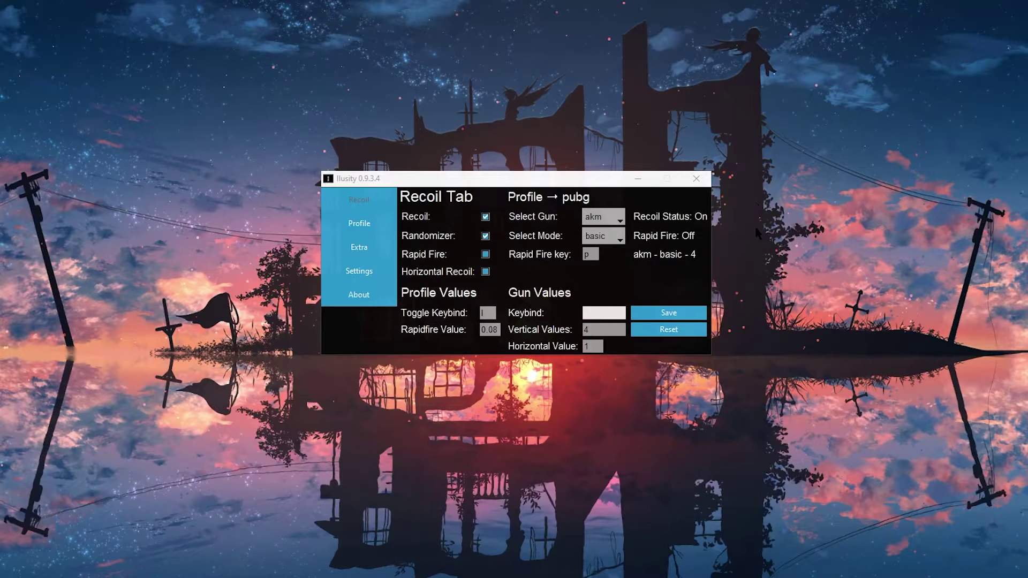
right_click(766, 332)
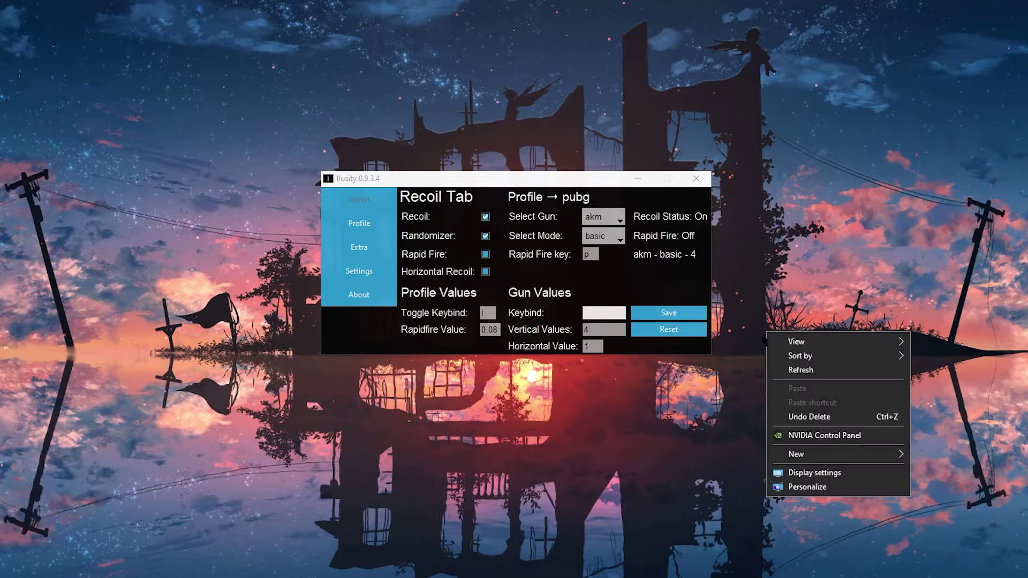
click(611, 329)
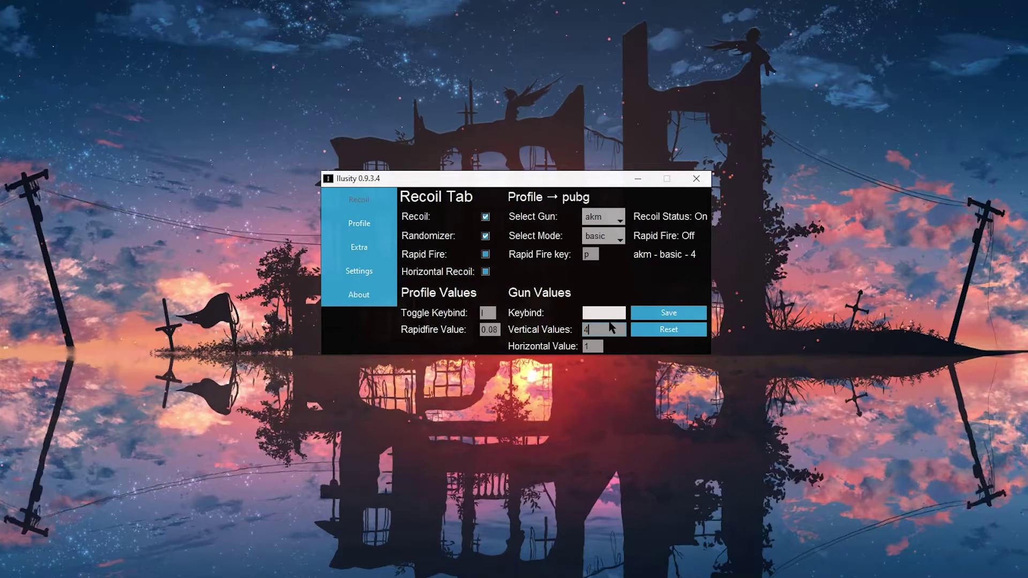
text(5 6 6 7)
click(688, 313)
Spray-test the 4 5 6 6 7 pull, then shift the Ilusity window right
click(755, 163)
drag(754, 163, 754, 254)
right_click(755, 540)
click(783, 215)
drag(793, 202, 792, 379)
right_click(792, 379)
click(767, 332)
drag(538, 185, 567, 186)
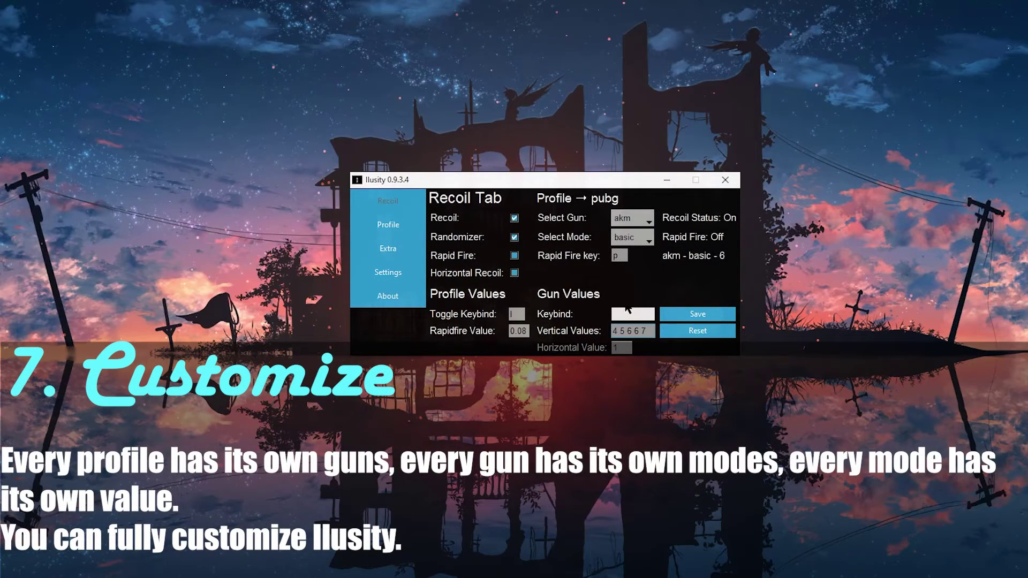
Cycle the selected gun through m416, scar and ump, returning to akm
click(648, 221)
click(634, 235)
click(648, 221)
click(635, 245)
click(650, 221)
click(633, 245)
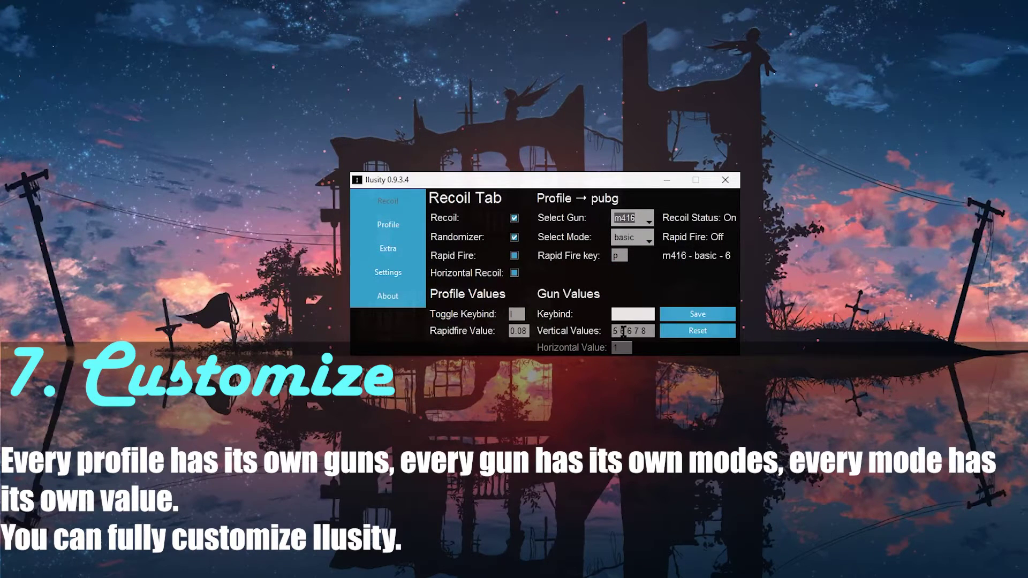
click(650, 222)
click(636, 256)
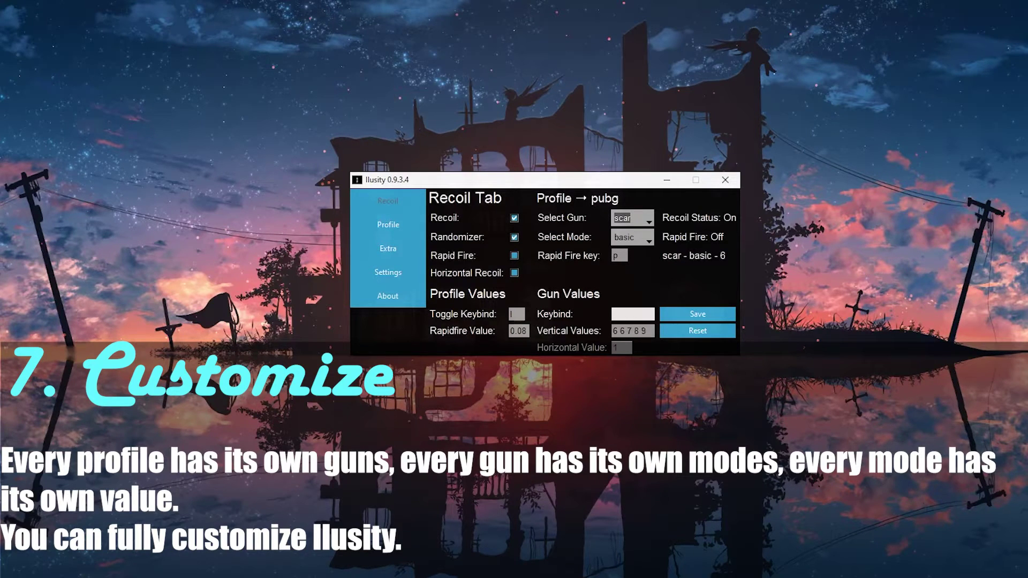
click(650, 219)
click(622, 266)
click(648, 219)
click(623, 234)
Keep akm in basic mode, select horizontal value 1, and move the window up-left
click(625, 242)
click(644, 242)
click(647, 221)
click(648, 220)
double_click(618, 348)
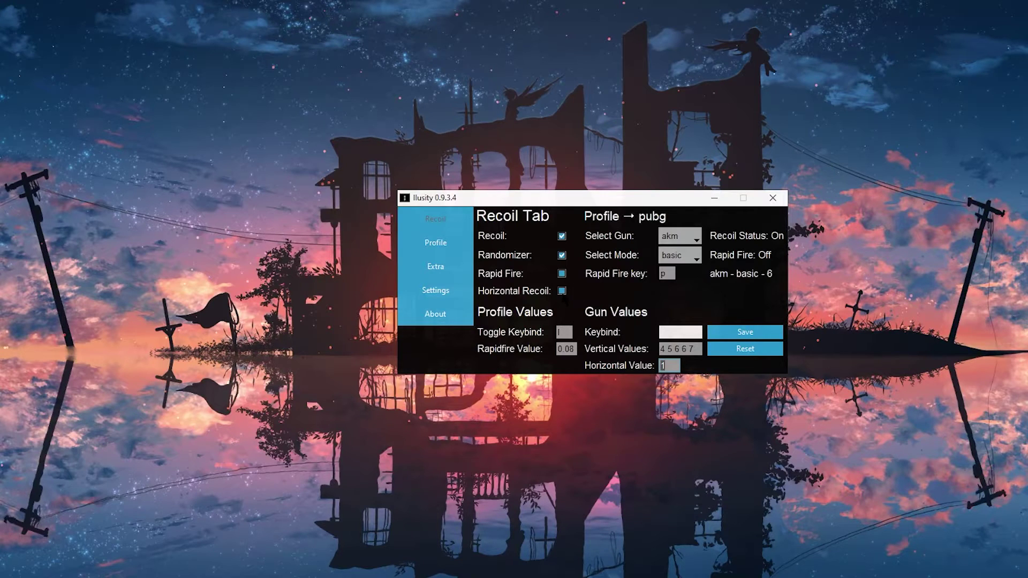
drag(579, 191, 505, 108)
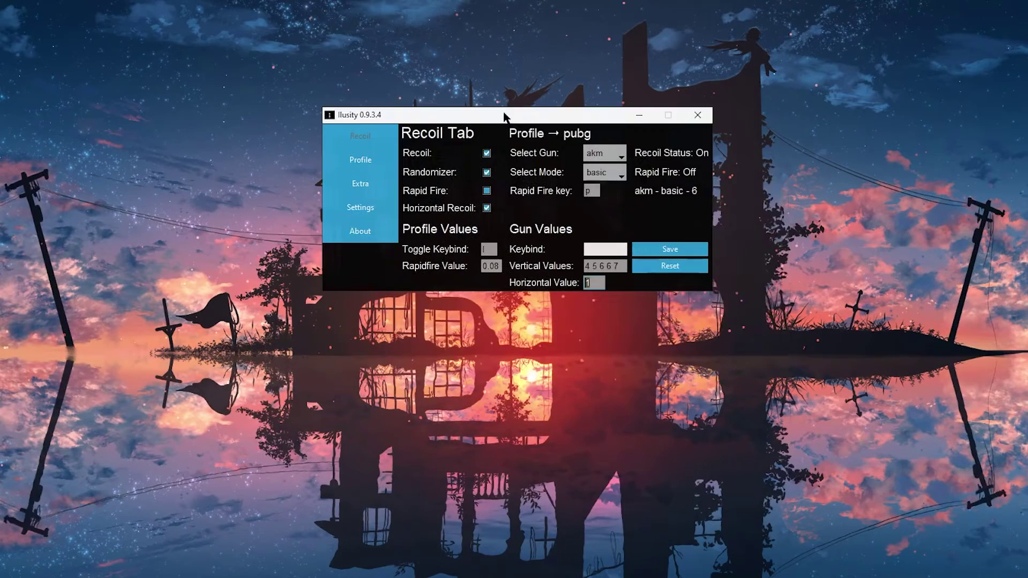
Try m416 and akm, switching the mode to fully_attached and back to basic
click(610, 153)
click(594, 180)
click(610, 154)
click(594, 167)
click(615, 172)
click(603, 198)
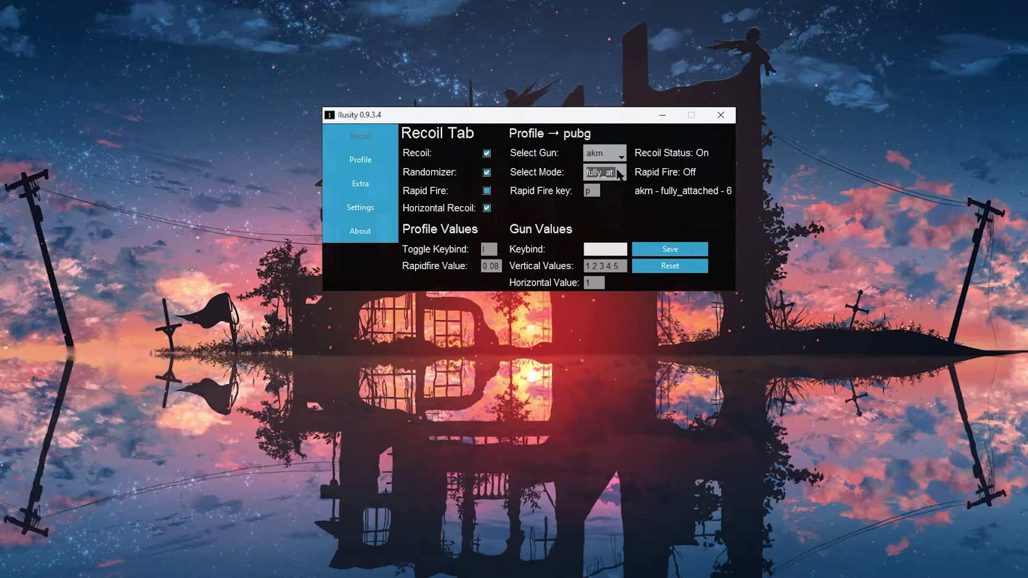
click(619, 174)
click(600, 185)
Step through m416 and scar, finally selecting ump with vertical values 1 2 2 3
click(618, 155)
click(594, 180)
click(616, 172)
click(599, 188)
click(610, 153)
click(594, 191)
click(610, 154)
click(594, 201)
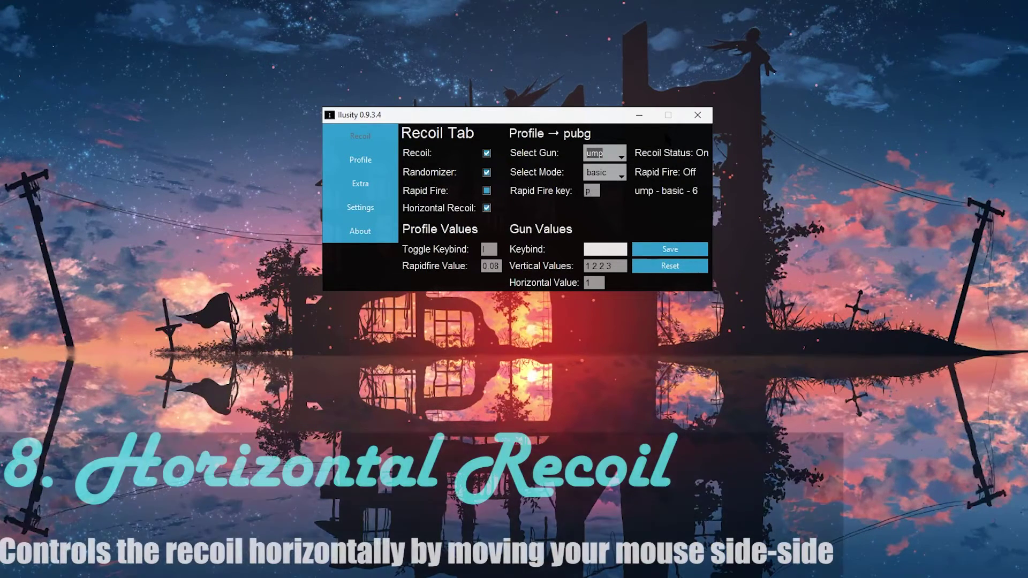
Test-aim on the desktop and dismiss the desktop context menus that appear
click(769, 95)
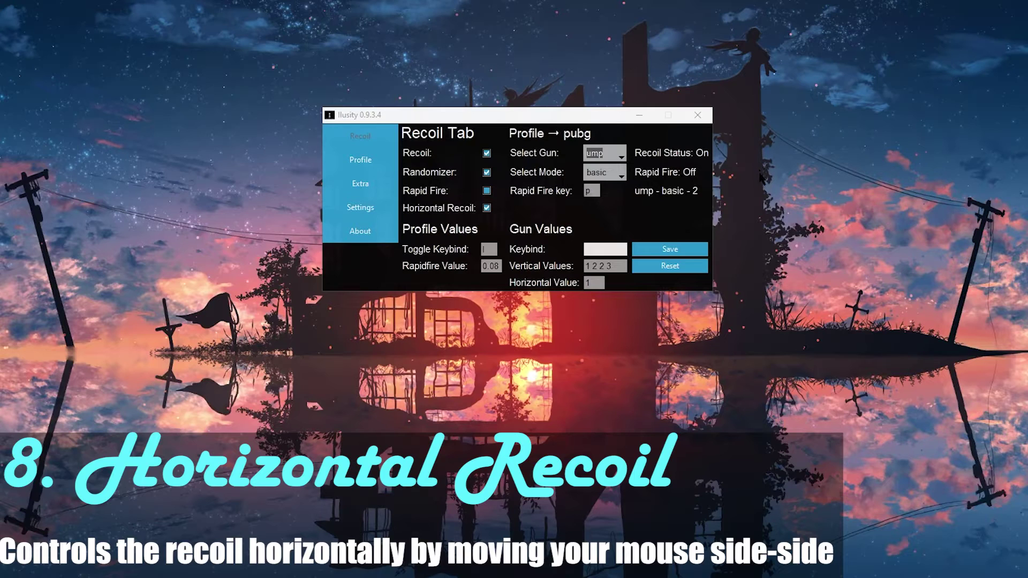
right_click(777, 272)
click(839, 98)
right_click(832, 296)
click(829, 214)
Set the ump's horizontal value to 6 and save it
click(588, 282)
key(ctrl+a)
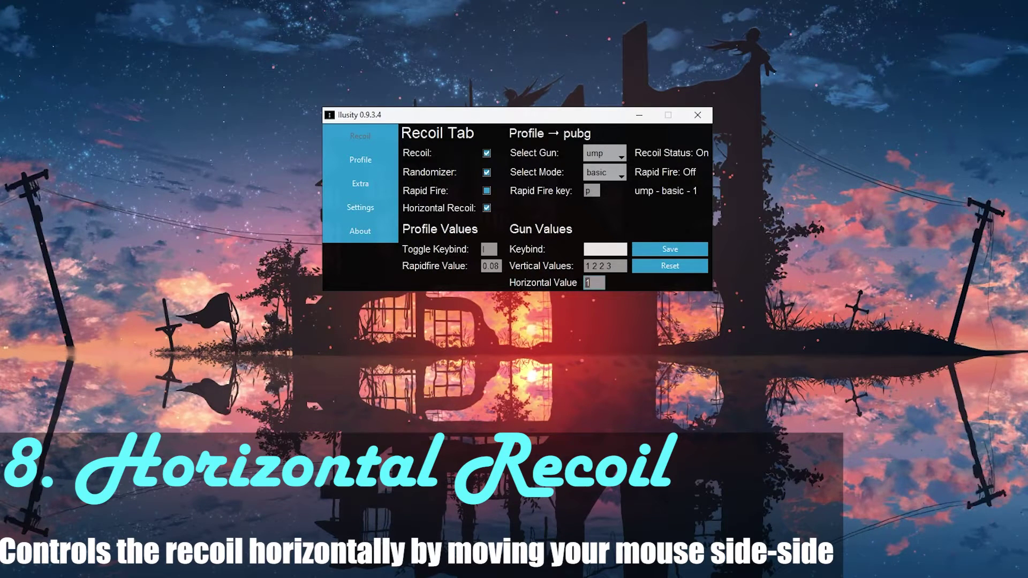
text(6)
click(668, 249)
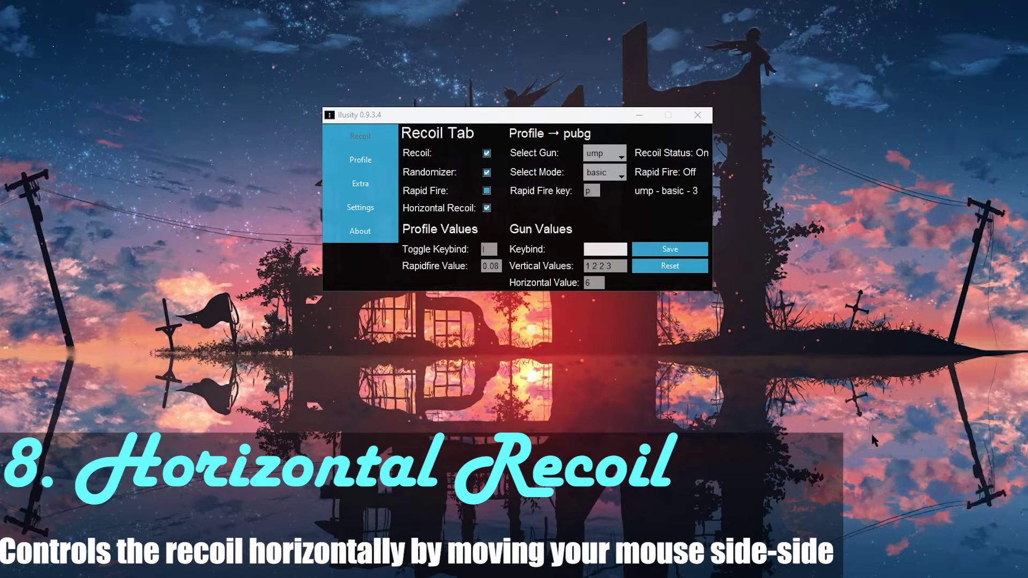
Replace the ump's horizontal value 6 with 9
right_click(885, 509)
click(594, 282)
key(BackSpace)
text(9)
click(840, 71)
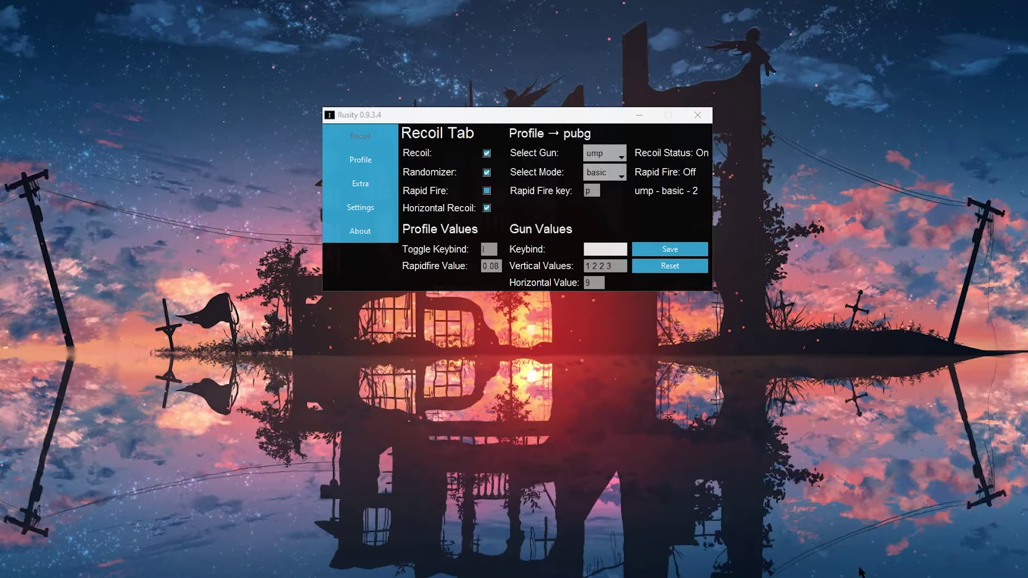
Set the ump's Horizontal Value back to 1
click(586, 280)
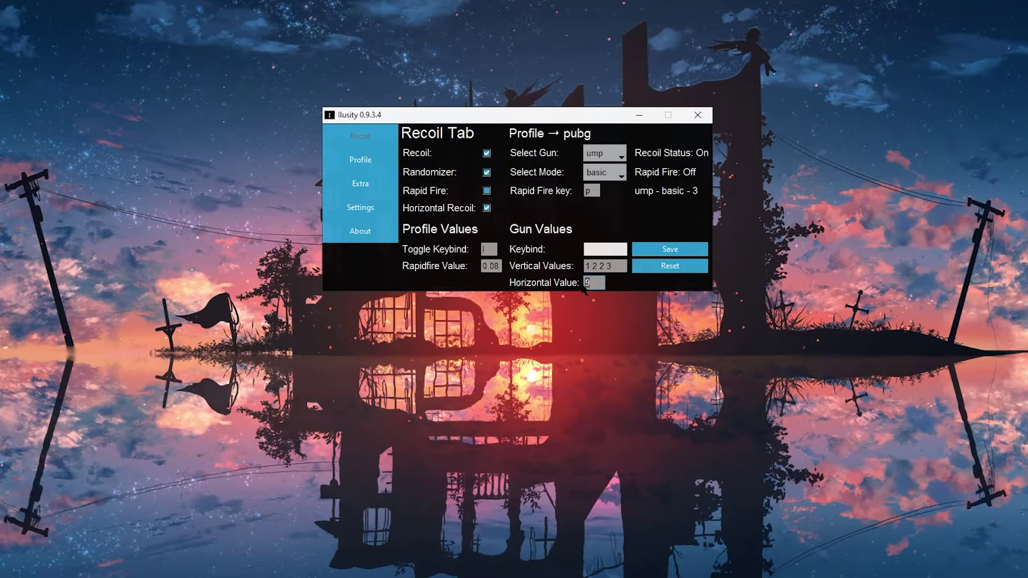
key(BackSpace)
text(1)
drag(595, 284, 576, 283)
Switch recoil off and back on twice, moving focus off the tool window between toggles
click(486, 153)
click(486, 154)
right_click(818, 110)
click(487, 153)
click(769, 121)
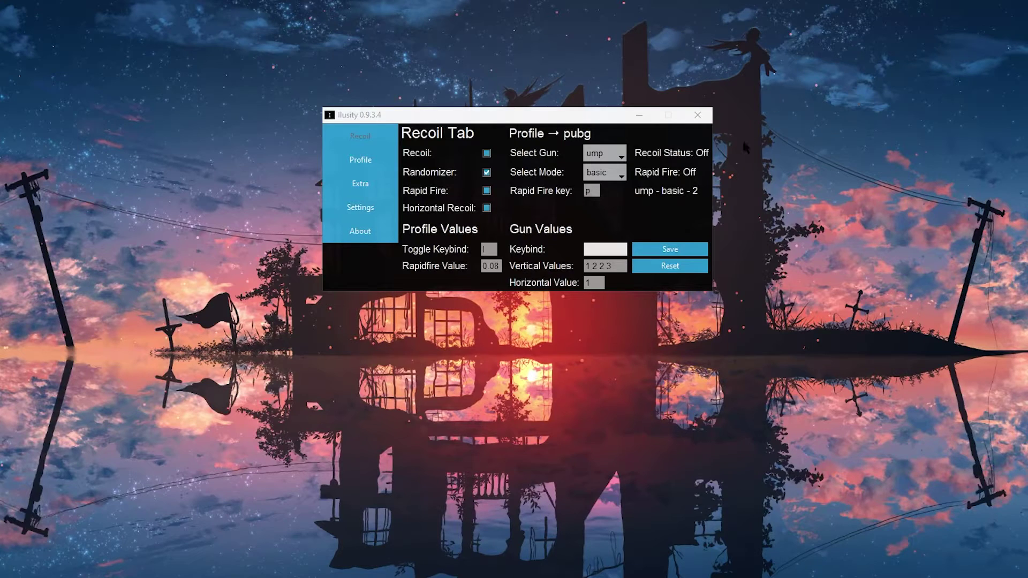
right_click(809, 155)
click(486, 153)
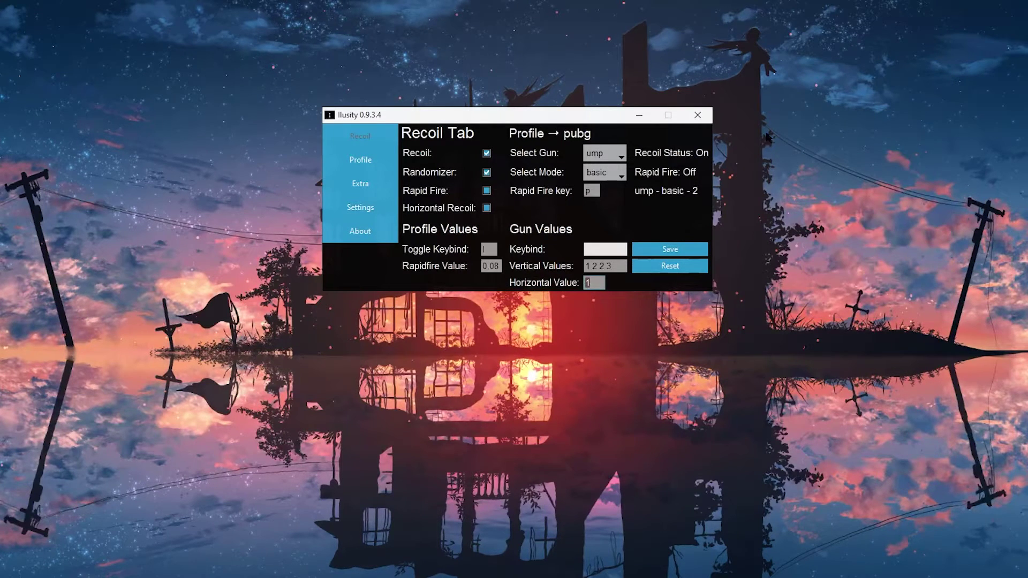
click(771, 115)
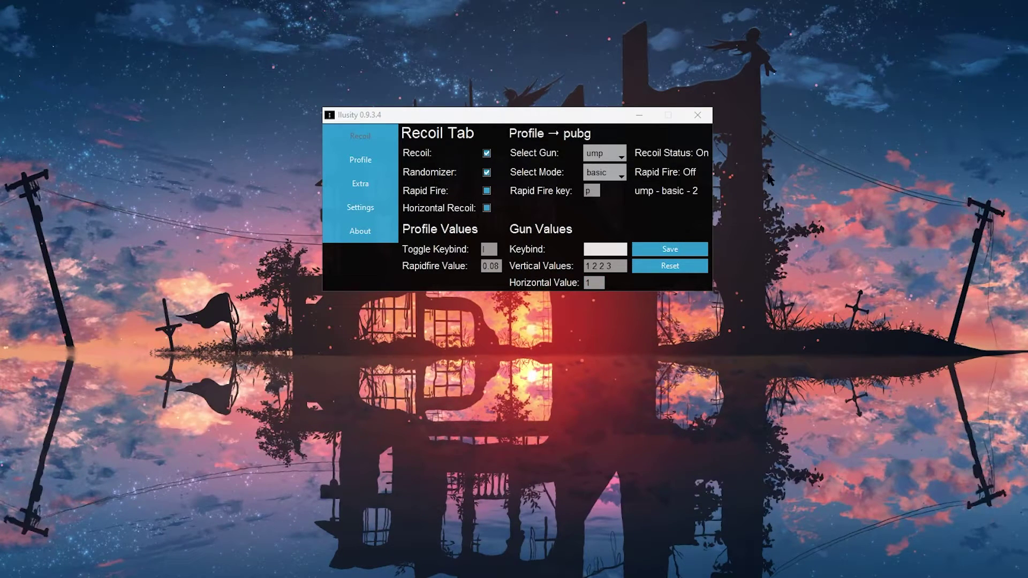
right_click(768, 302)
mouse_move(802, 326)
key(Escape)
Shift the tool window up and right, then toggle recoil off and on twice, leaving it on
drag(482, 115, 528, 133)
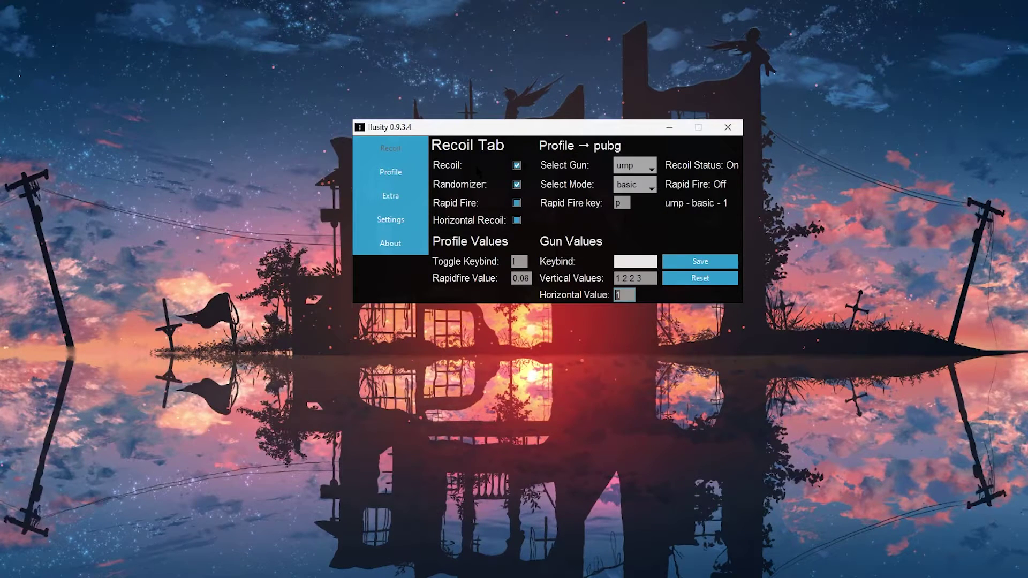
click(517, 166)
click(517, 166)
click(517, 166)
click(517, 166)
Assign L as the recoil Toggle Keybind
drag(509, 130, 479, 154)
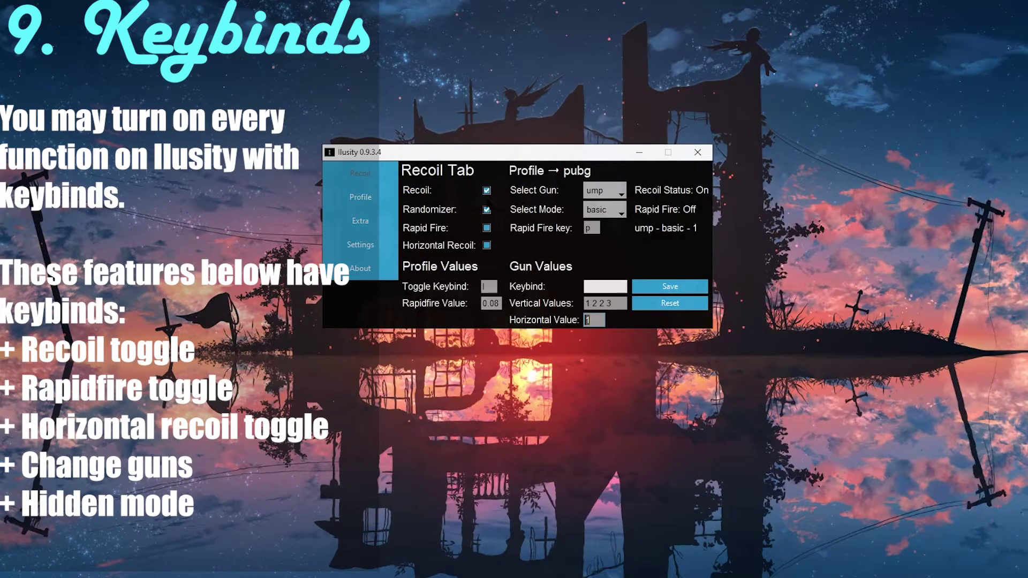
click(485, 289)
click(485, 287)
key(l)
Test the L toggle outside the tool window, turning recoil off and back on
click(836, 226)
key(l)
key(l)
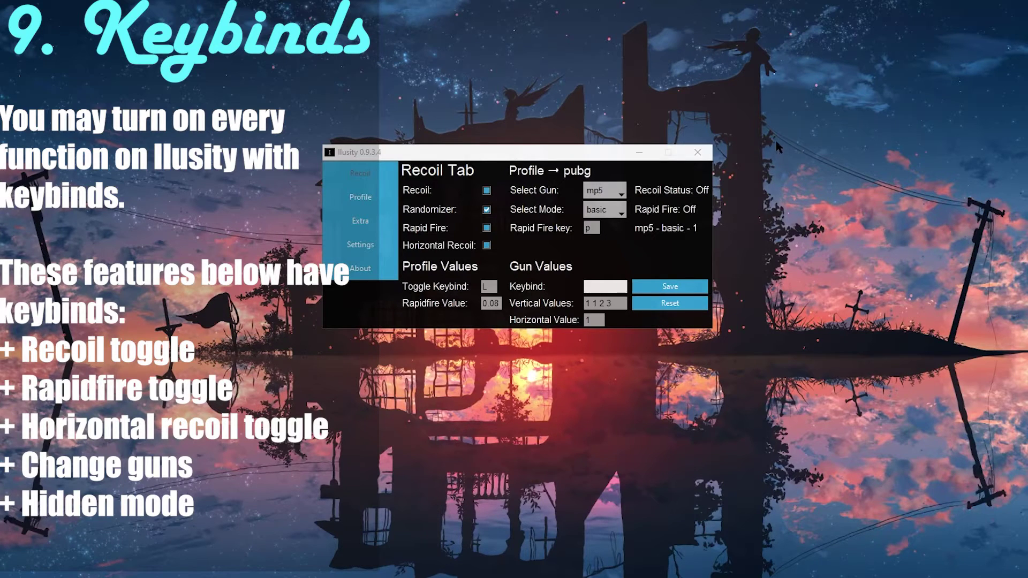
key(l)
right_click(781, 298)
click(799, 162)
Drag the Ilusity window to the top edge beside the click-test page
drag(569, 153, 979, 2)
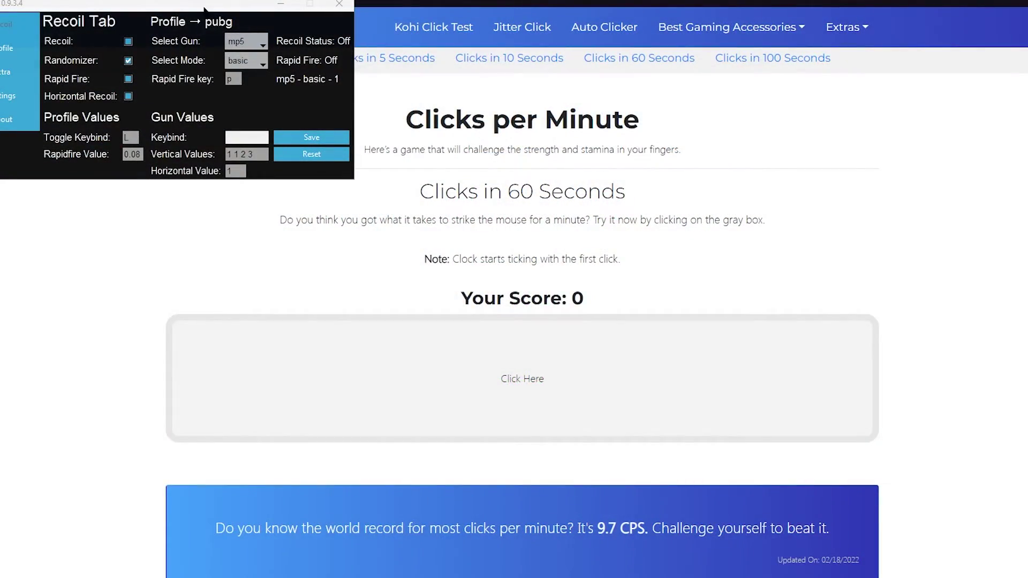
drag(205, 8, 182, 11)
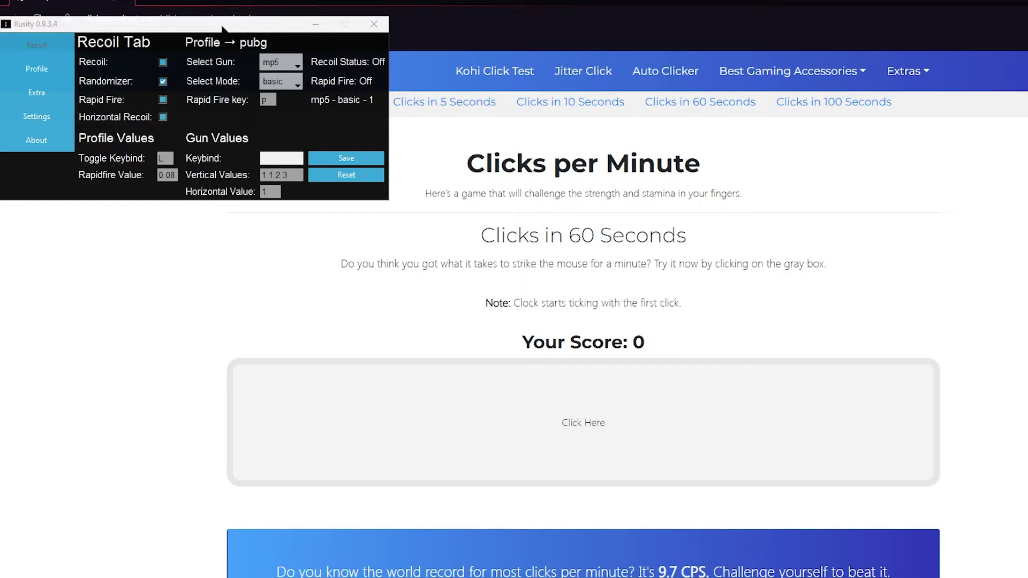
Move Ilusity right of the page, enable Rapid Fire and Recoil, then focus the test page
drag(215, 31, 1009, 25)
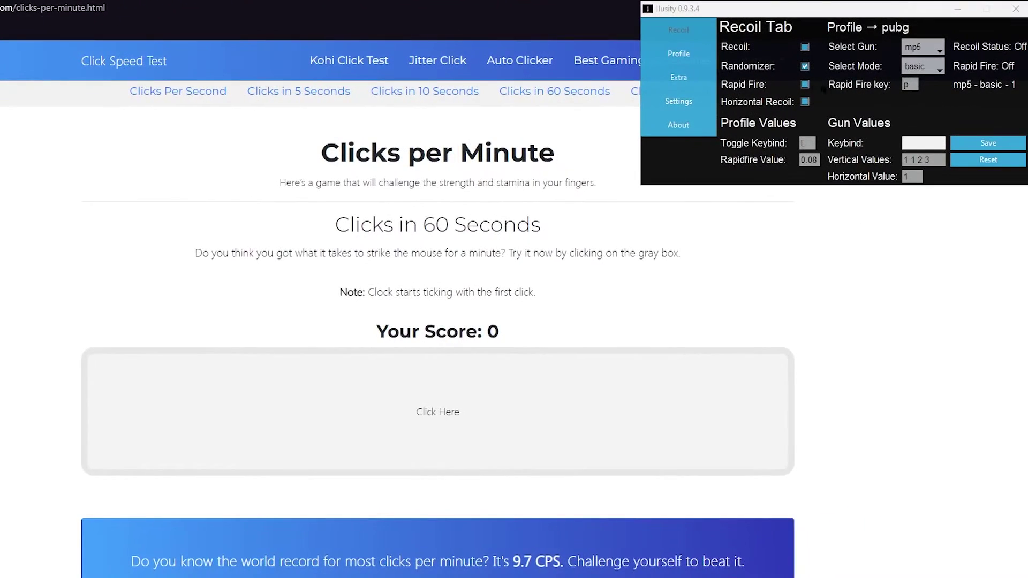
click(804, 85)
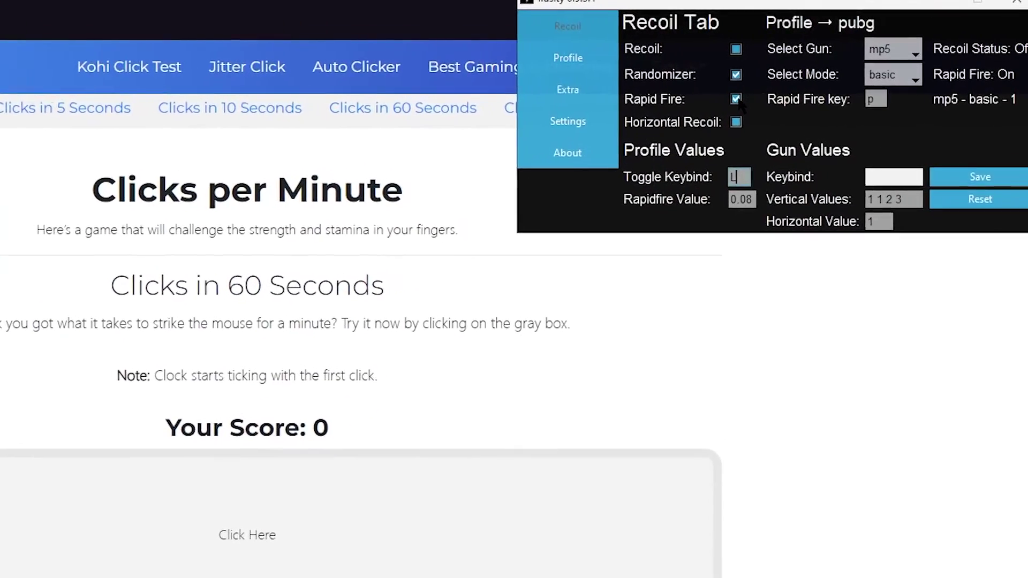
click(736, 49)
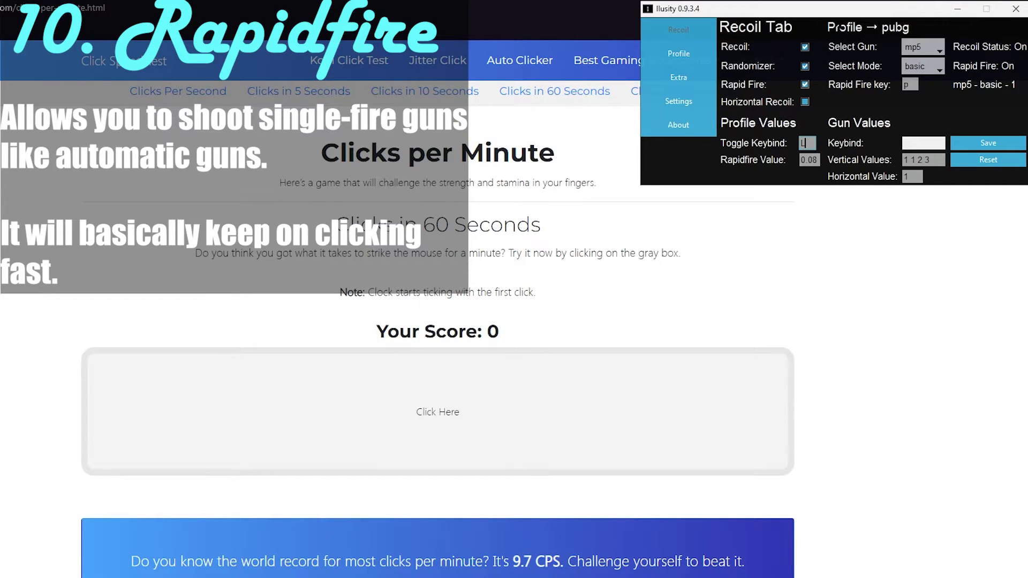
drag(832, 15, 823, 15)
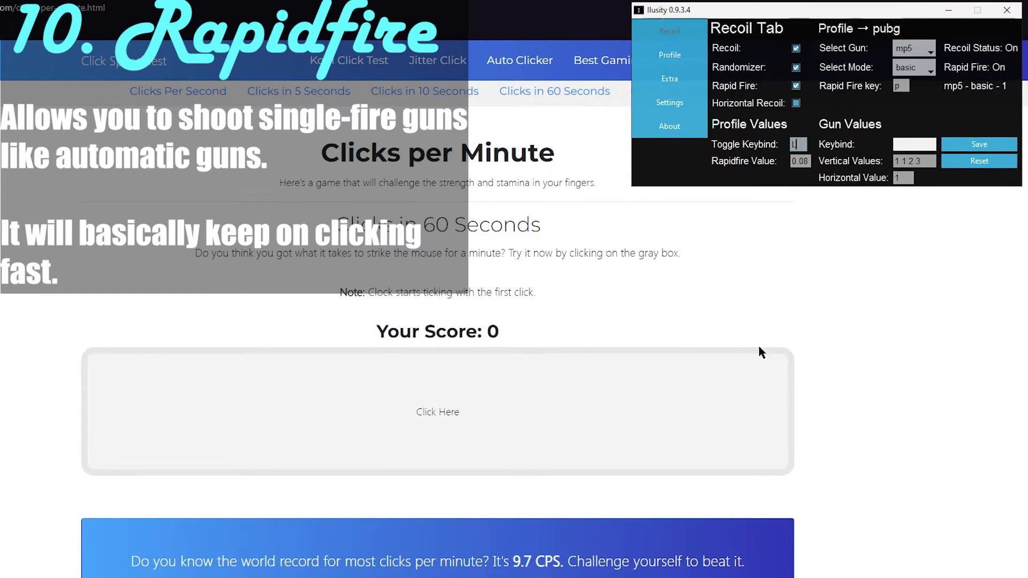
click(543, 347)
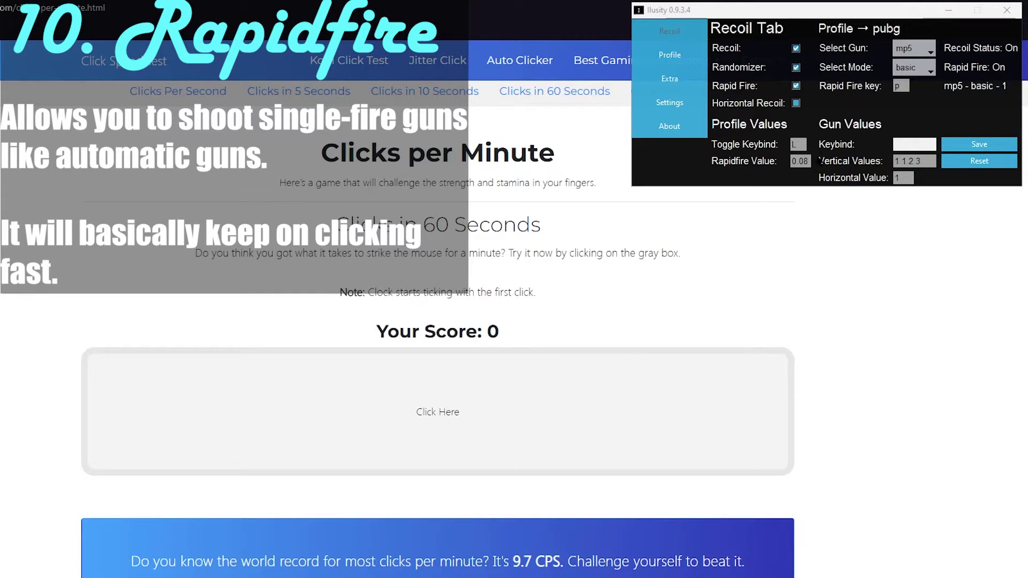